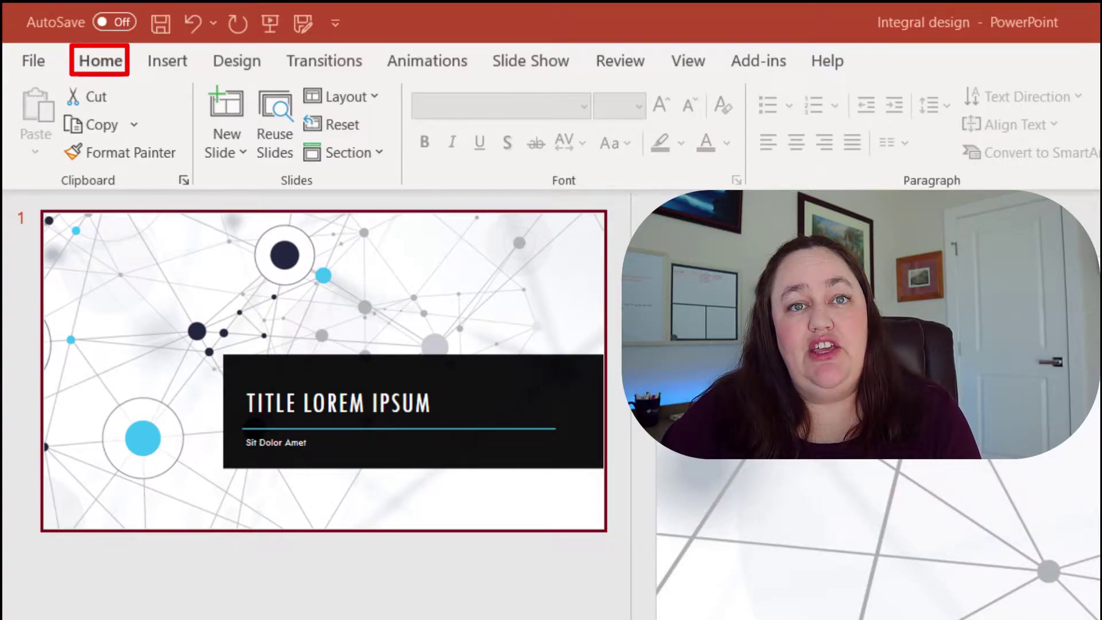
Switch from the demo preview to the Camtasia editor with Annotations > Callouts showing
{"action": "key", "text": "alt+n"}
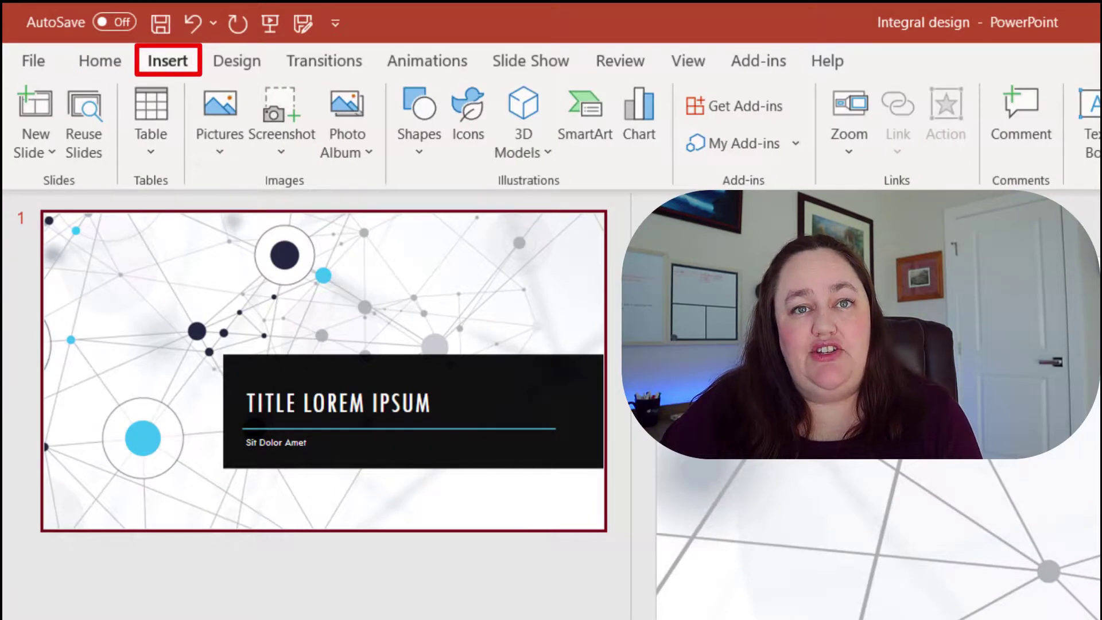
{"action": "key", "text": "alt+k"}
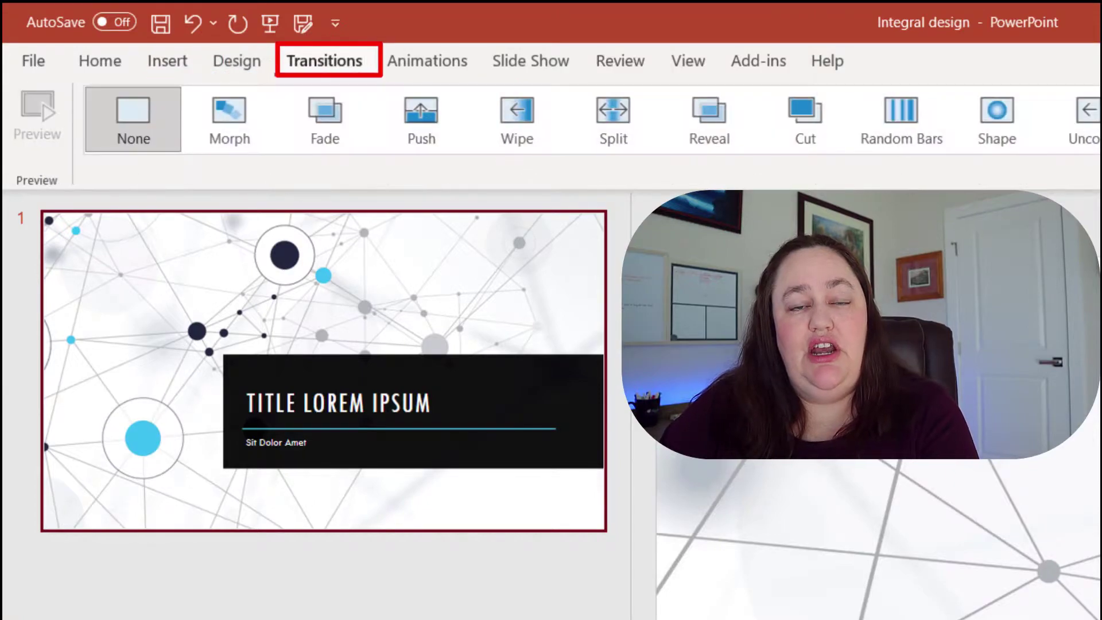
{"action": "key", "text": "alt+w"}
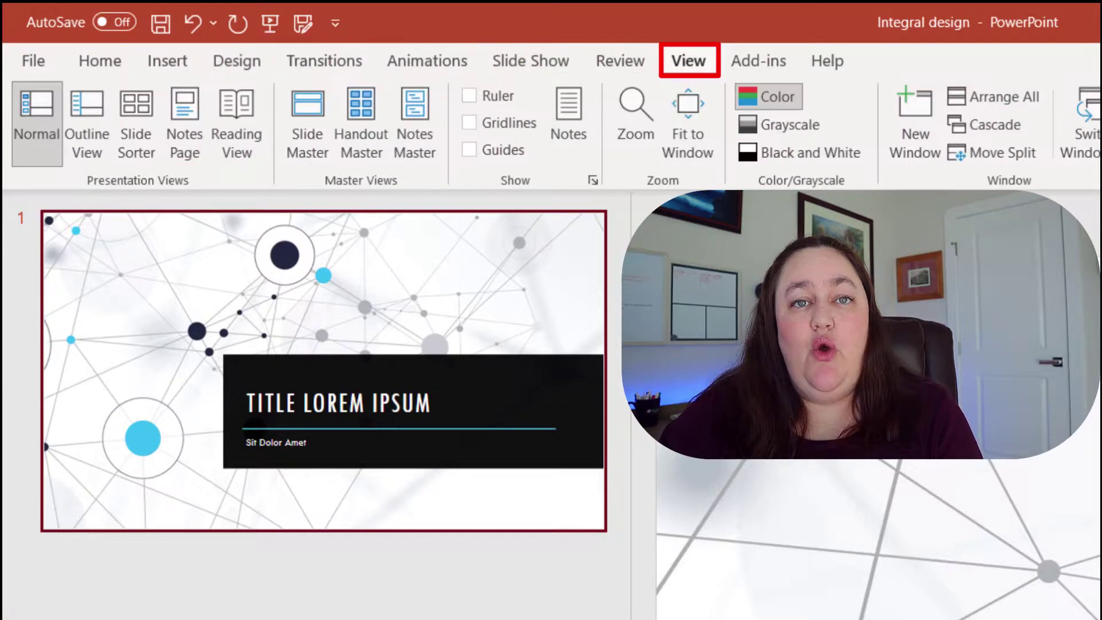
{"action": "key", "text": "Tab"}
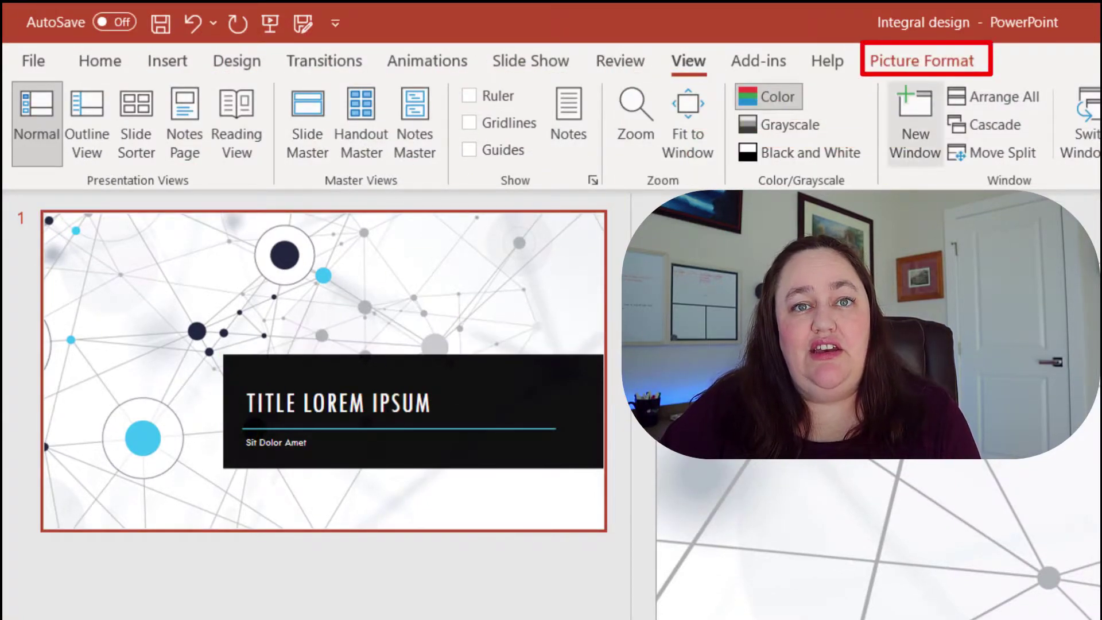
{"action": "key", "text": "alt+h"}
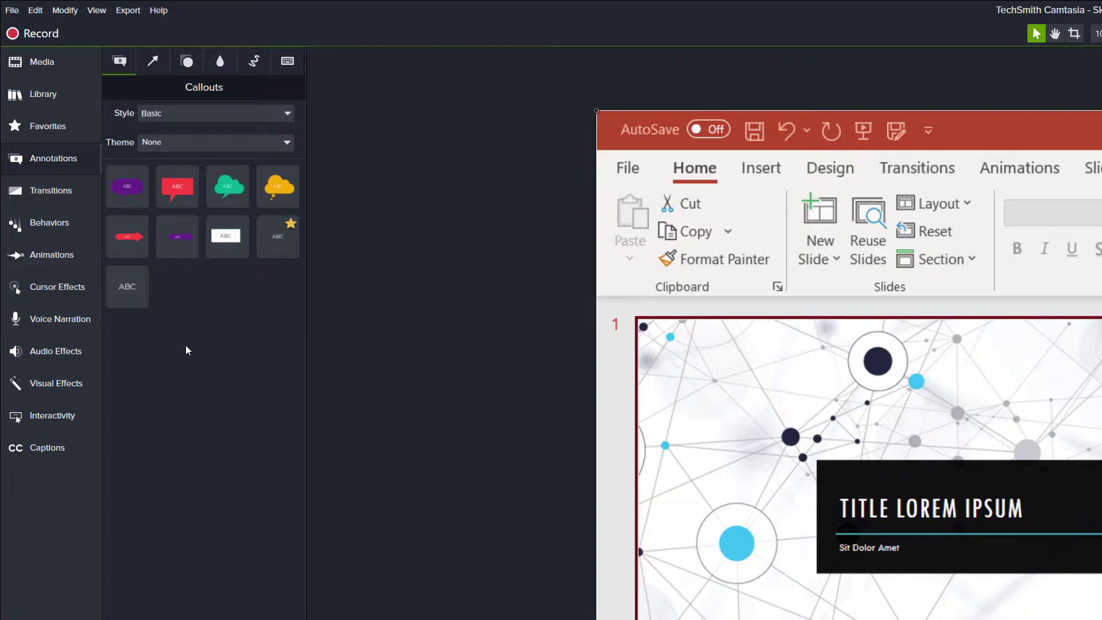
Reopen the Annotations panel and show the red Sketch Motion Callouts shapes
{"action": "left_click", "coordinate": [50, 159]}
{"action": "left_click", "coordinate": [49, 157]}
{"action": "left_click", "coordinate": [254, 67]}
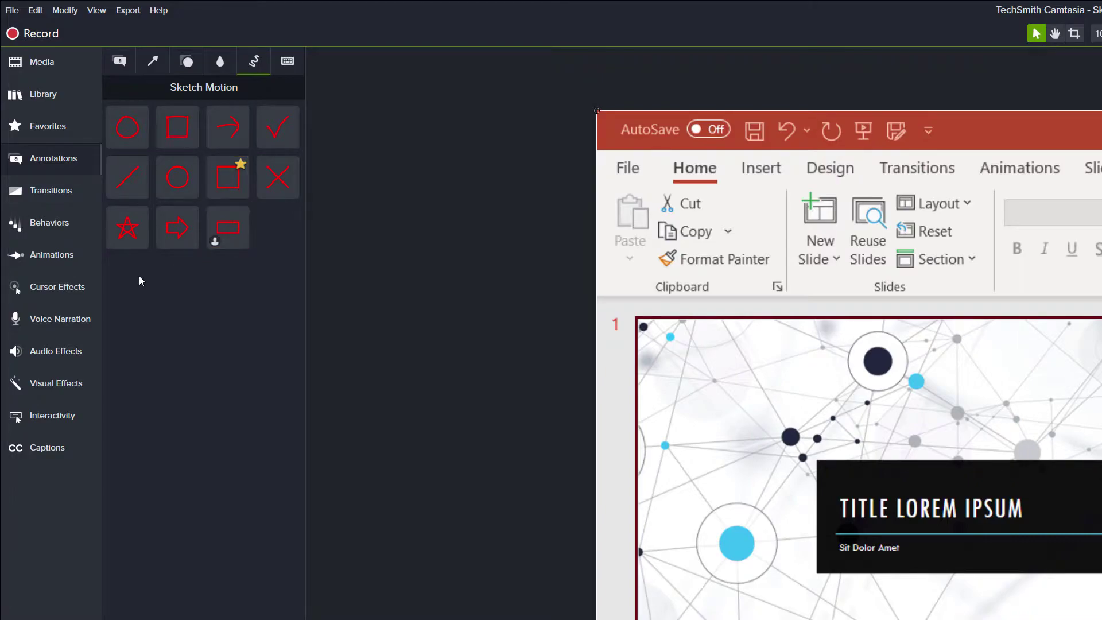
Show the Favorites list with the starred sketch rectangle and Custom animation
{"action": "left_click", "coordinate": [46, 260]}
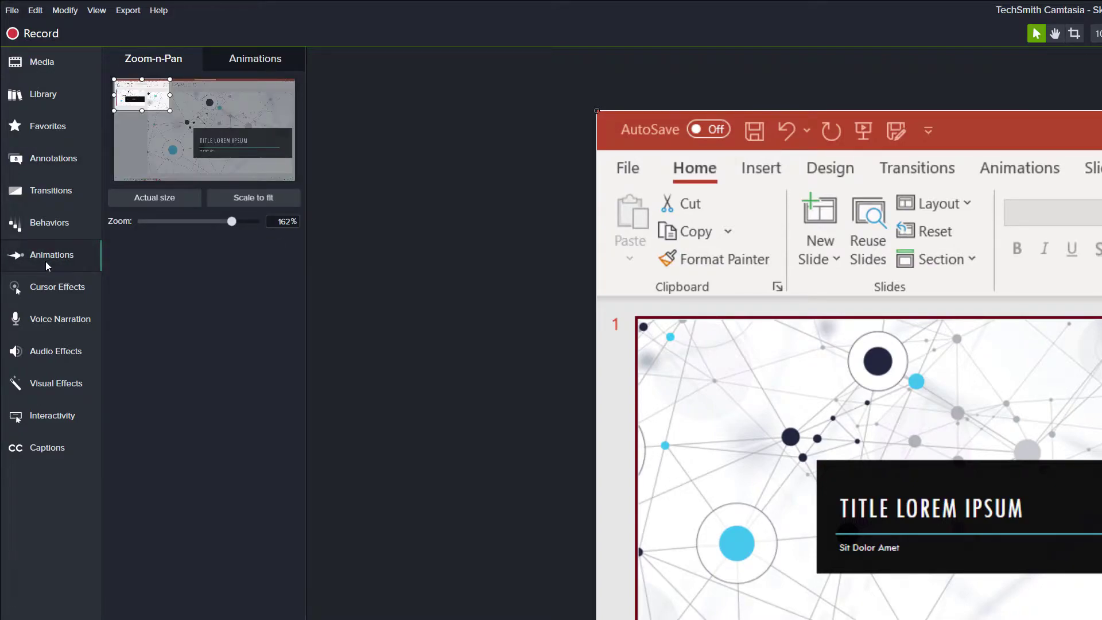
{"action": "left_click", "coordinate": [251, 61]}
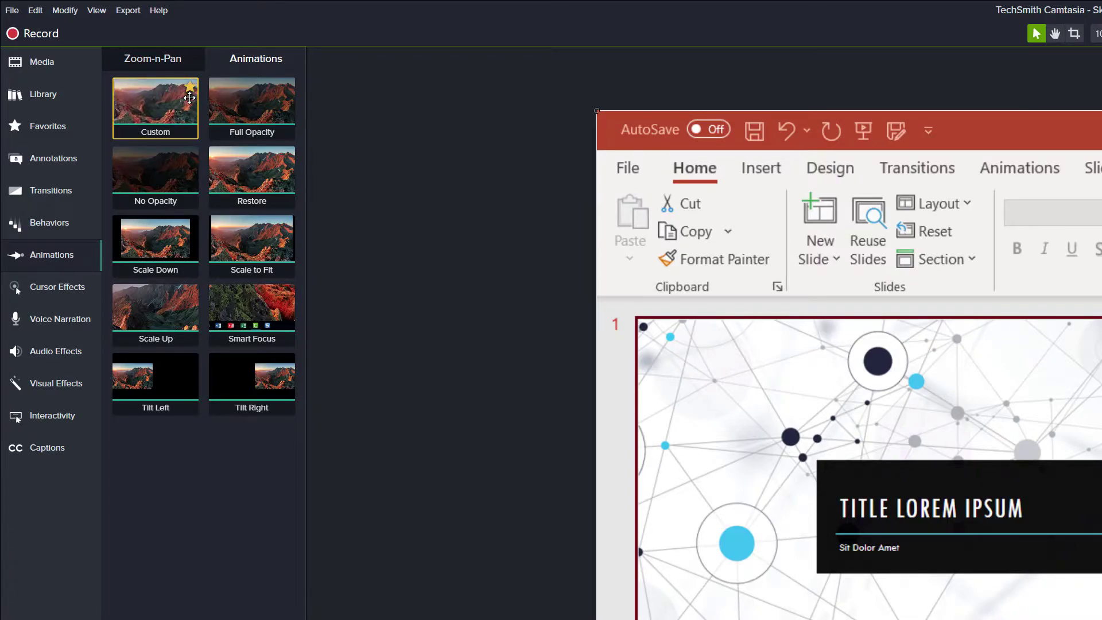
{"action": "left_click", "coordinate": [36, 129]}
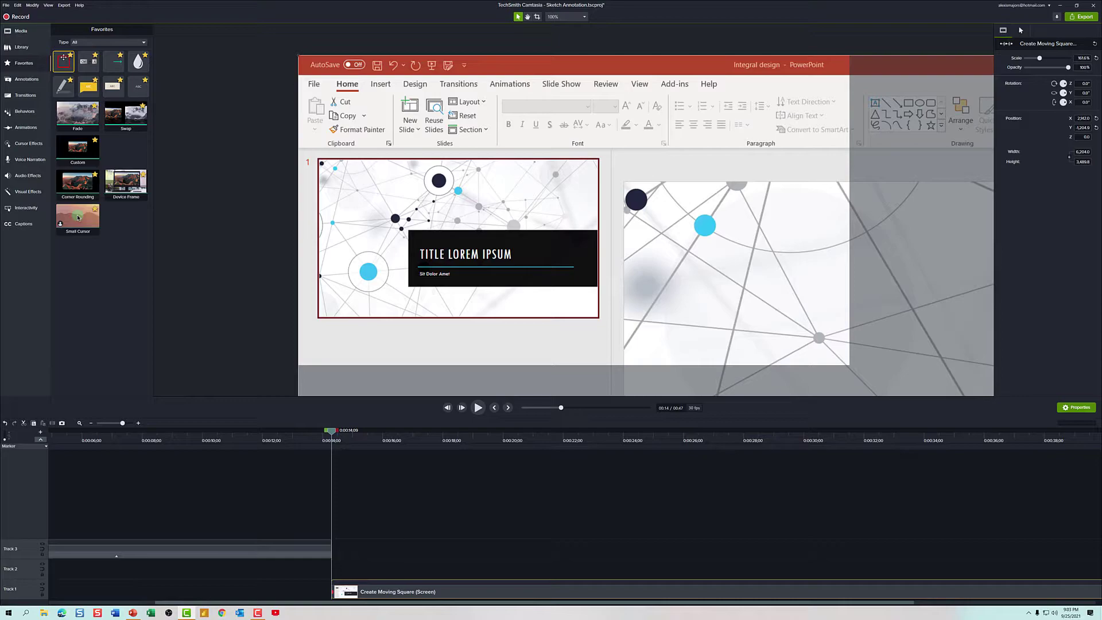
Add the Sketch Motion rectangle to Track 2 and adjust its clip length
{"action": "mouse_move", "coordinate": [64, 57]}
{"action": "left_mouse_down"}
{"action": "mouse_move", "coordinate": [290, 504]}
{"action": "mouse_move", "coordinate": [346, 571]}
{"action": "left_mouse_up"}
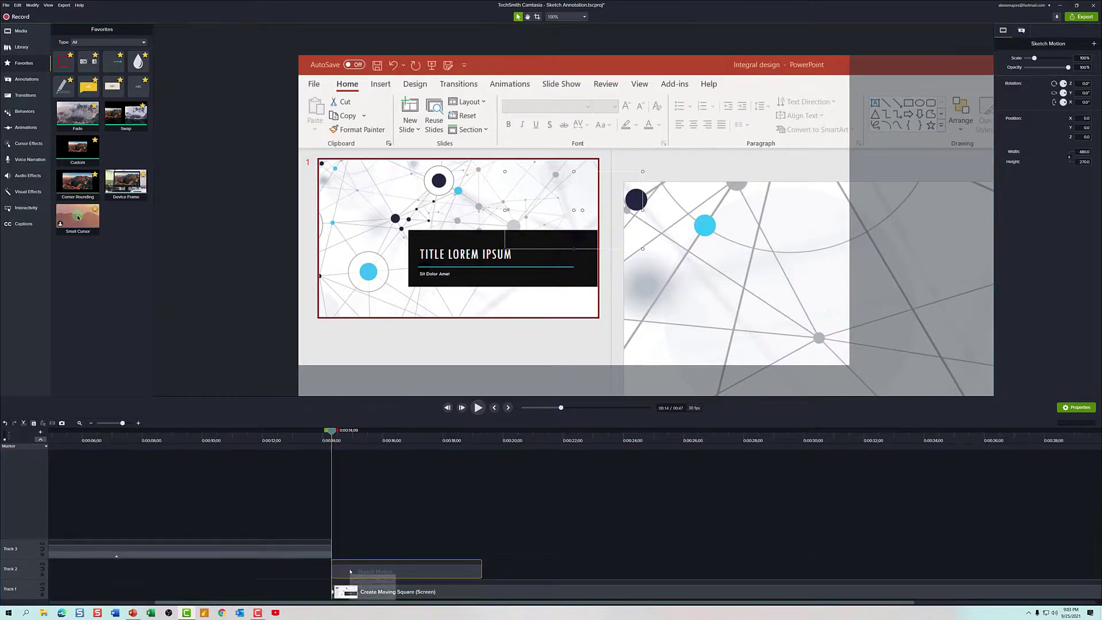
{"action": "mouse_move", "coordinate": [480, 572]}
{"action": "left_mouse_down"}
{"action": "mouse_move", "coordinate": [1098, 572]}
{"action": "mouse_move", "coordinate": [781, 572]}
{"action": "mouse_move", "coordinate": [957, 571]}
{"action": "mouse_move", "coordinate": [956, 601]}
{"action": "left_mouse_up"}
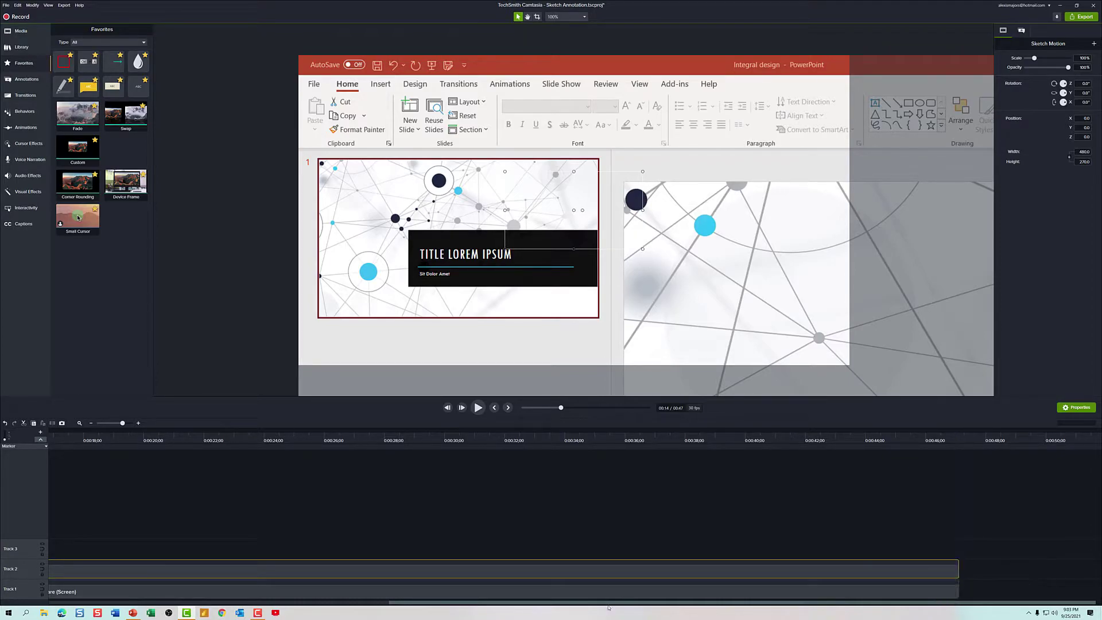
{"action": "left_click_drag", "start_coordinate": [501, 601], "coordinate": [289, 599]}
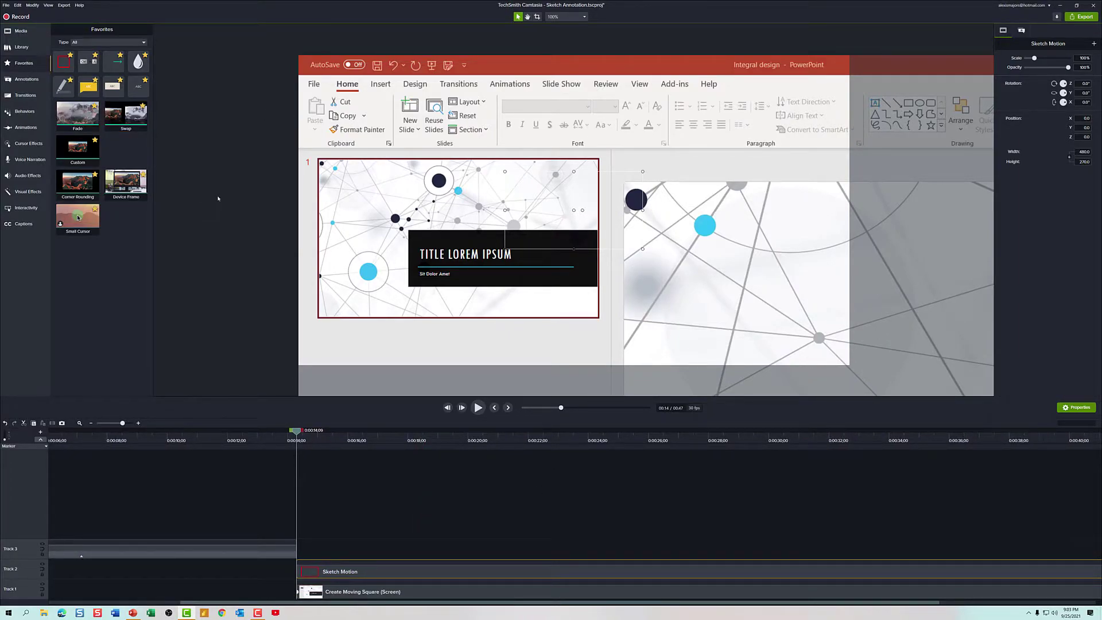
Move and shrink the red rectangle to frame the Home tab at 24.4% scale
{"action": "left_click_drag", "start_coordinate": [294, 432], "coordinate": [332, 432]}
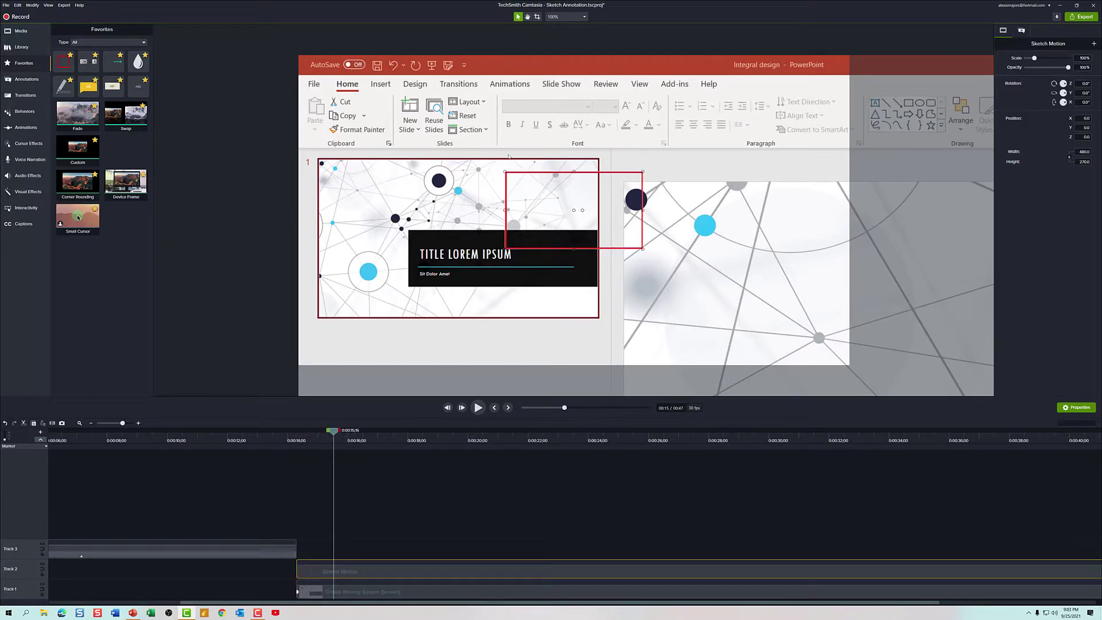
{"action": "mouse_move", "coordinate": [545, 172]}
{"action": "left_mouse_down"}
{"action": "mouse_move", "coordinate": [356, 79]}
{"action": "mouse_move", "coordinate": [366, 79]}
{"action": "left_mouse_up"}
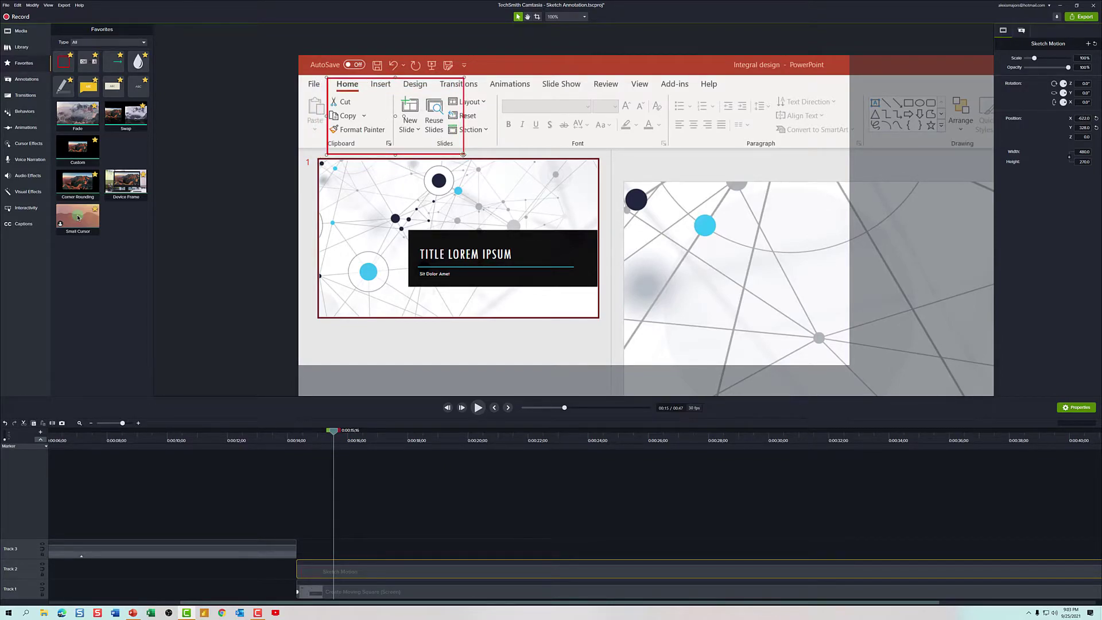
{"action": "mouse_move", "coordinate": [464, 154]}
{"action": "left_mouse_down"}
{"action": "mouse_move", "coordinate": [418, 112]}
{"action": "mouse_move", "coordinate": [363, 85]}
{"action": "mouse_move", "coordinate": [331, 84]}
{"action": "left_mouse_up"}
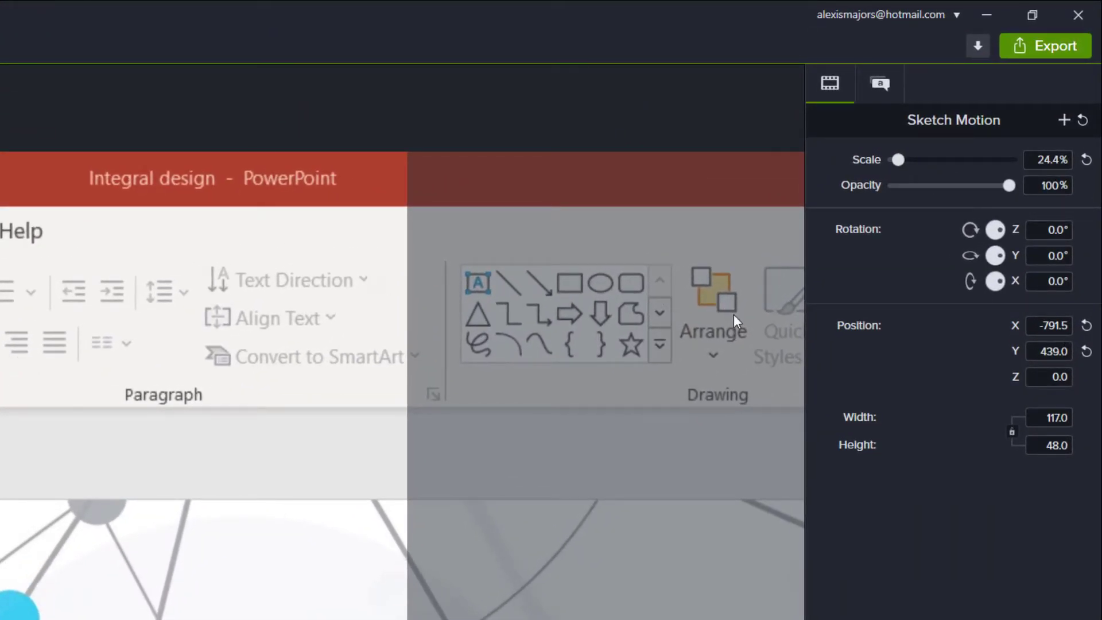
{"action": "left_click", "coordinate": [881, 86]}
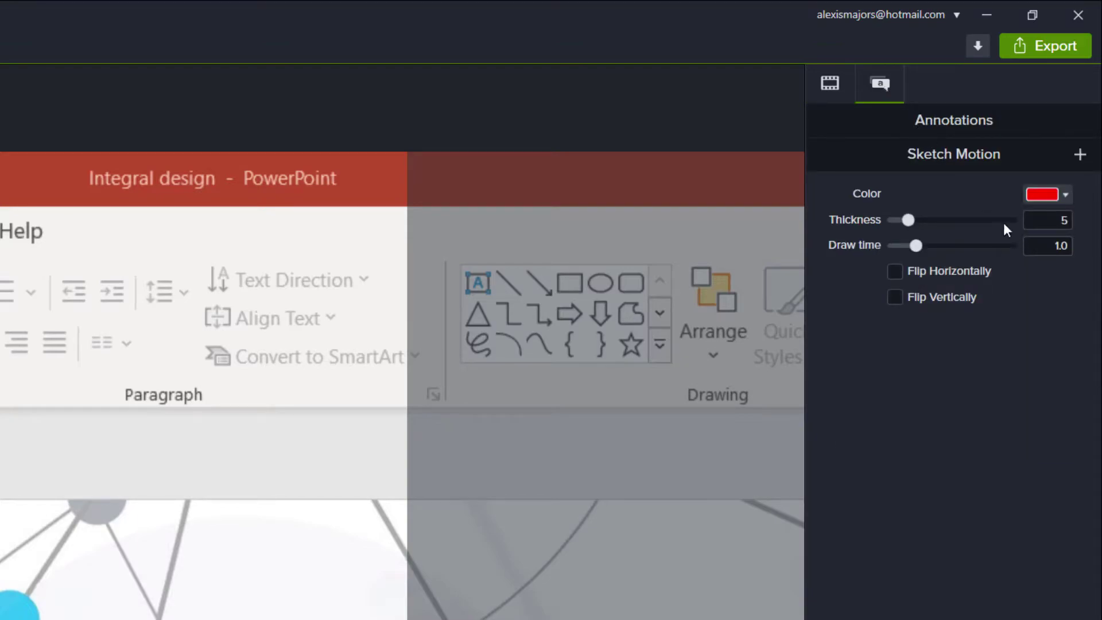
{"action": "left_click", "coordinate": [1043, 222]}
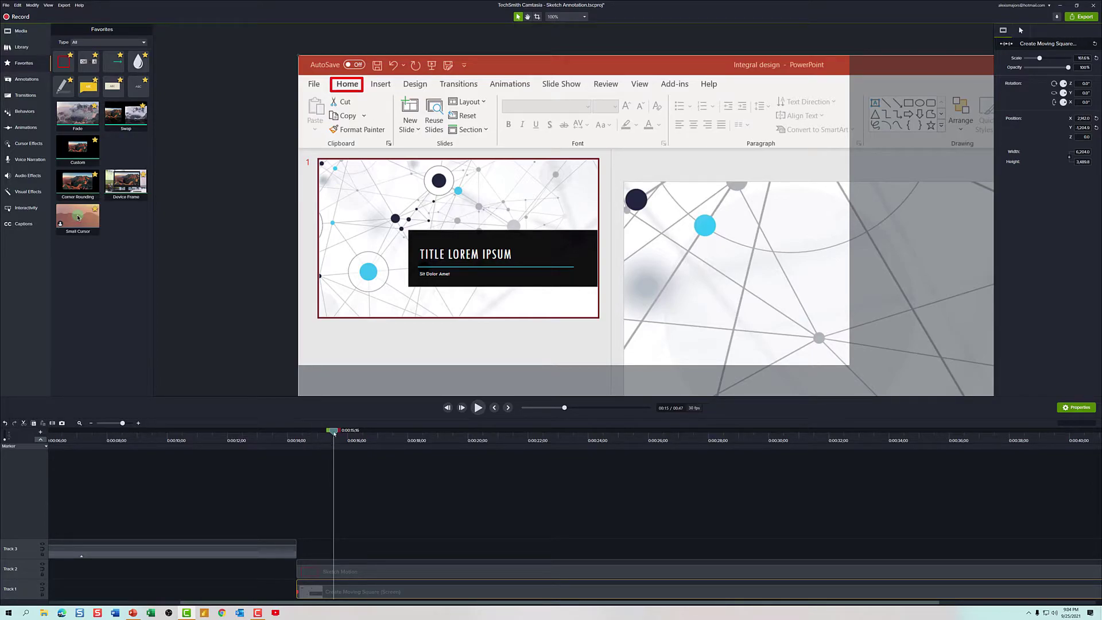
{"action": "left_click_drag", "start_coordinate": [334, 432], "coordinate": [590, 426]}
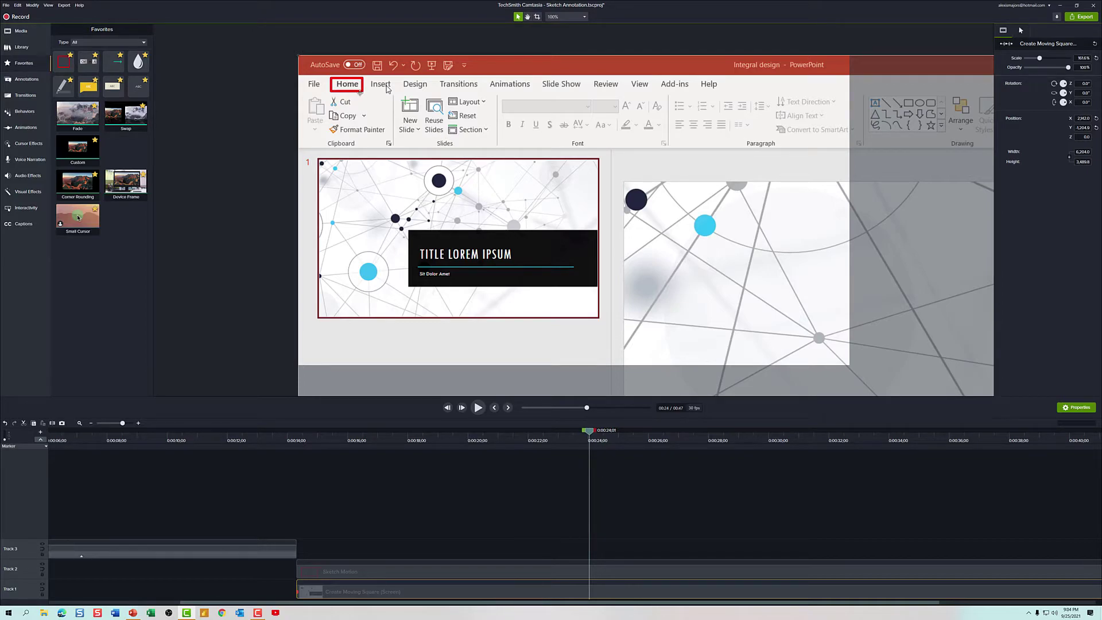
{"action": "left_click_drag", "start_coordinate": [360, 93], "coordinate": [393, 92]}
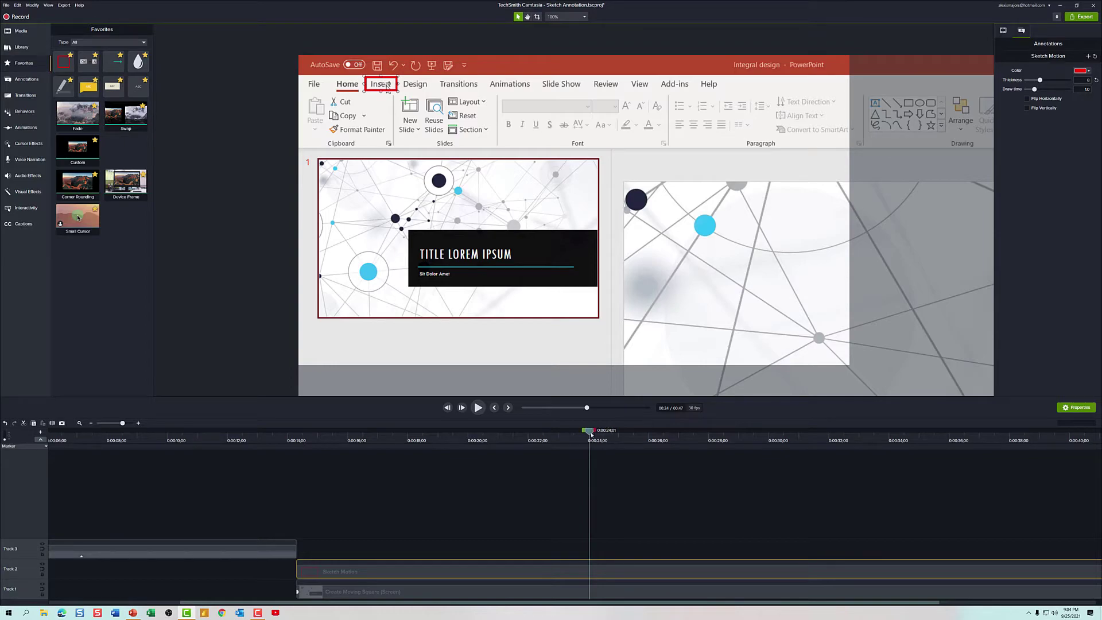
{"action": "mouse_move", "coordinate": [591, 435]}
{"action": "left_mouse_down"}
{"action": "mouse_move", "coordinate": [376, 439]}
{"action": "mouse_move", "coordinate": [303, 458]}
{"action": "mouse_move", "coordinate": [506, 470]}
{"action": "mouse_move", "coordinate": [451, 443]}
{"action": "mouse_move", "coordinate": [381, 443]}
{"action": "mouse_move", "coordinate": [595, 411]}
{"action": "left_mouse_up"}
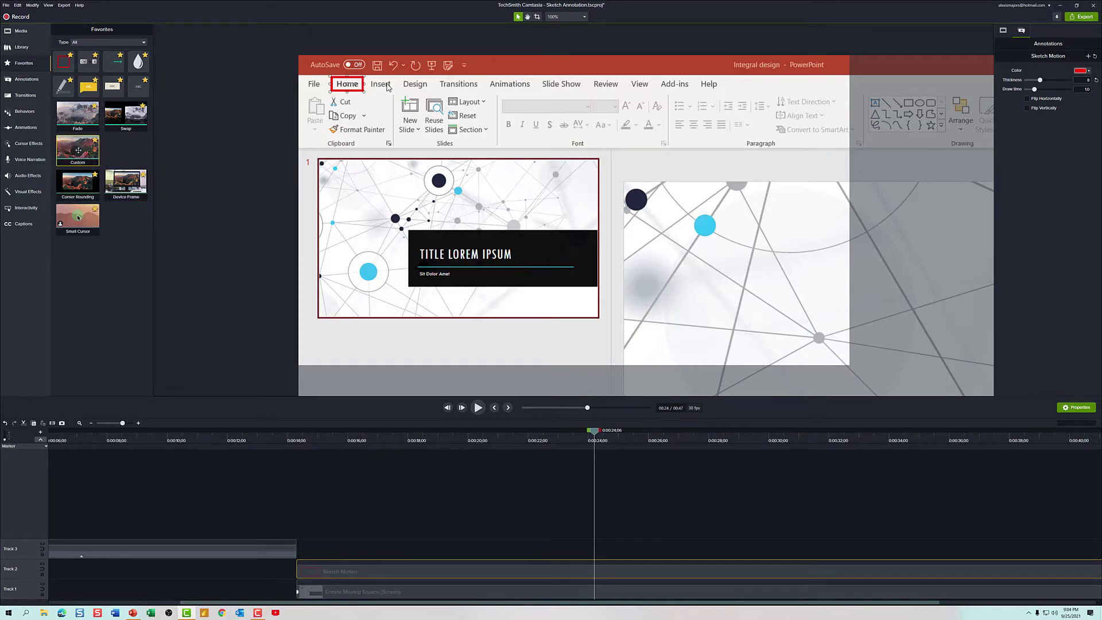
Apply a Custom animation gliding the red square from Home to Insert, previewing from 14 seconds
{"action": "mouse_move", "coordinate": [78, 150]}
{"action": "left_mouse_down"}
{"action": "mouse_move", "coordinate": [146, 247]}
{"action": "mouse_move", "coordinate": [346, 436]}
{"action": "mouse_move", "coordinate": [489, 551]}
{"action": "mouse_move", "coordinate": [547, 550]}
{"action": "mouse_move", "coordinate": [553, 565]}
{"action": "mouse_move", "coordinate": [587, 571]}
{"action": "left_mouse_up"}
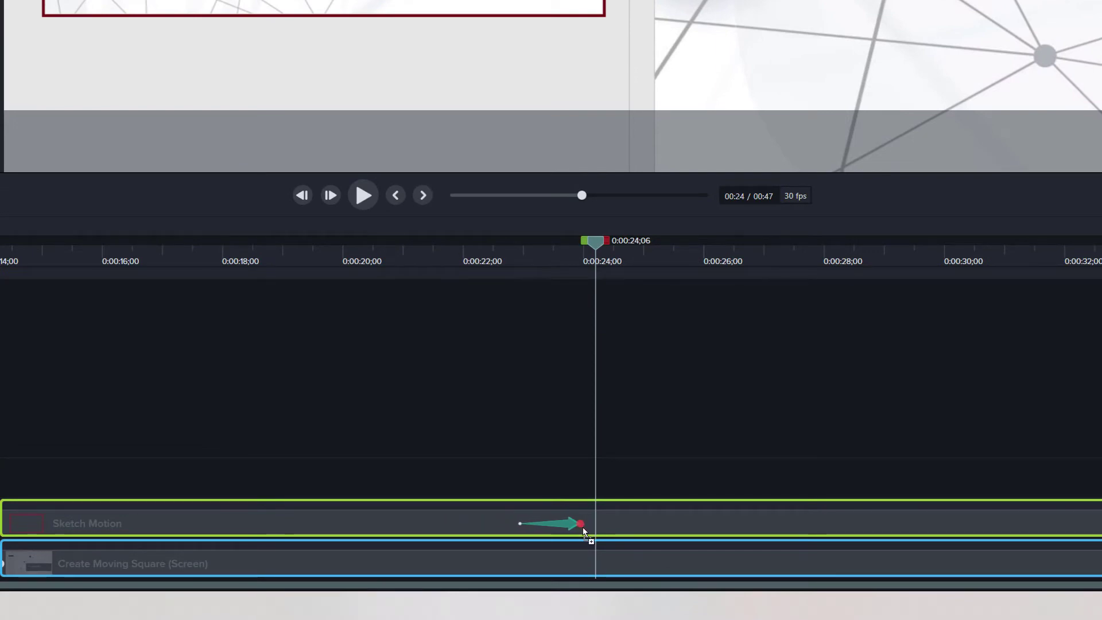
{"action": "left_click_drag", "start_coordinate": [583, 527], "coordinate": [584, 524]}
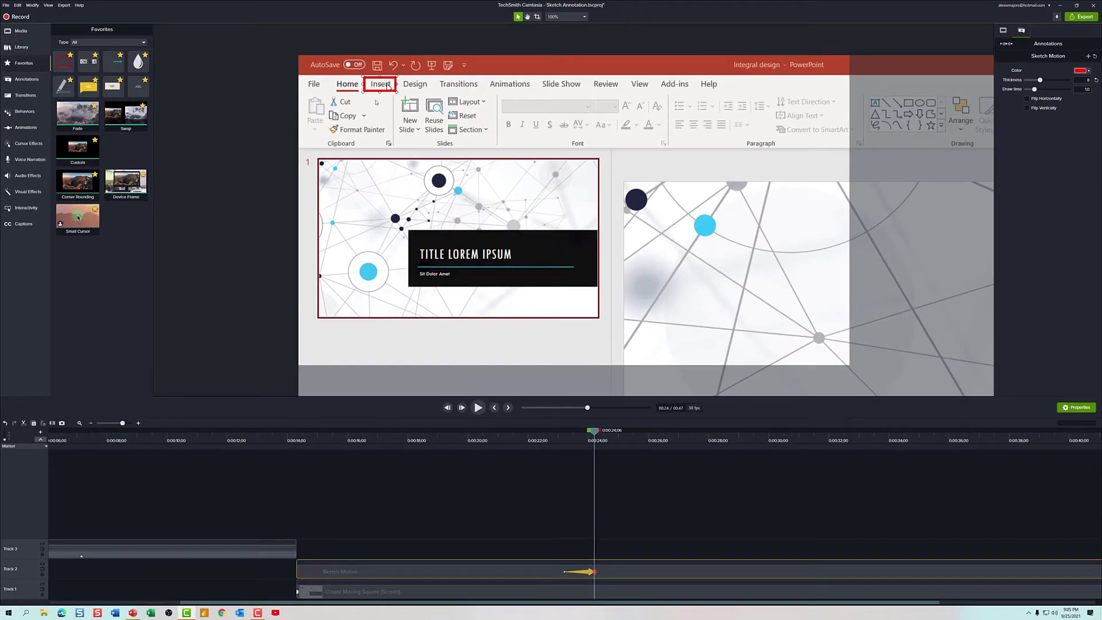
{"action": "left_click", "coordinate": [423, 167]}
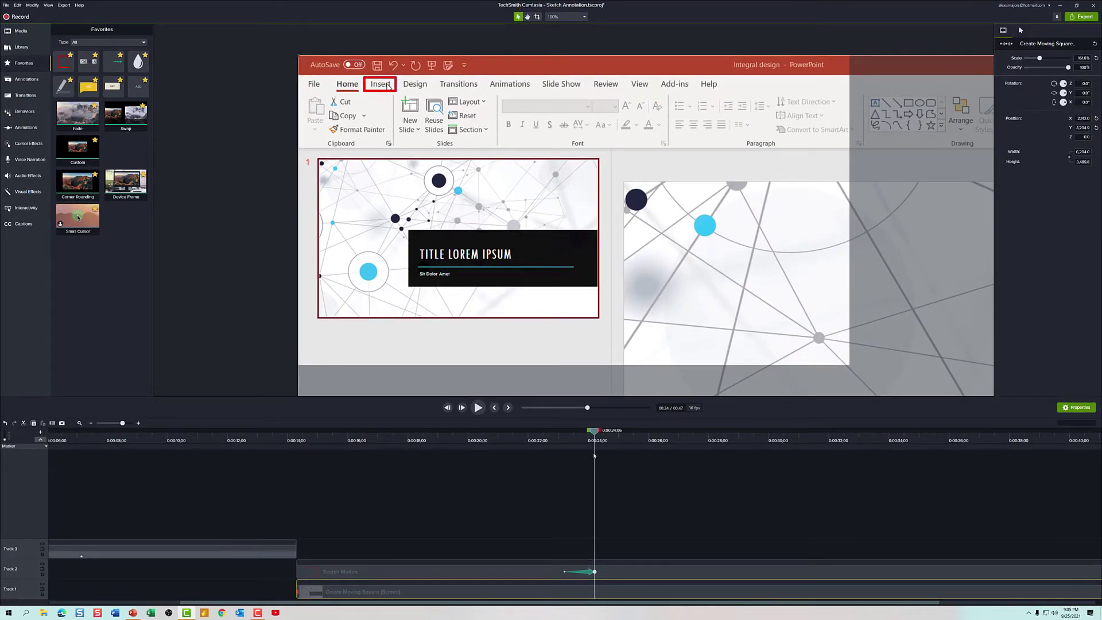
{"action": "left_click_drag", "start_coordinate": [594, 455], "coordinate": [297, 473]}
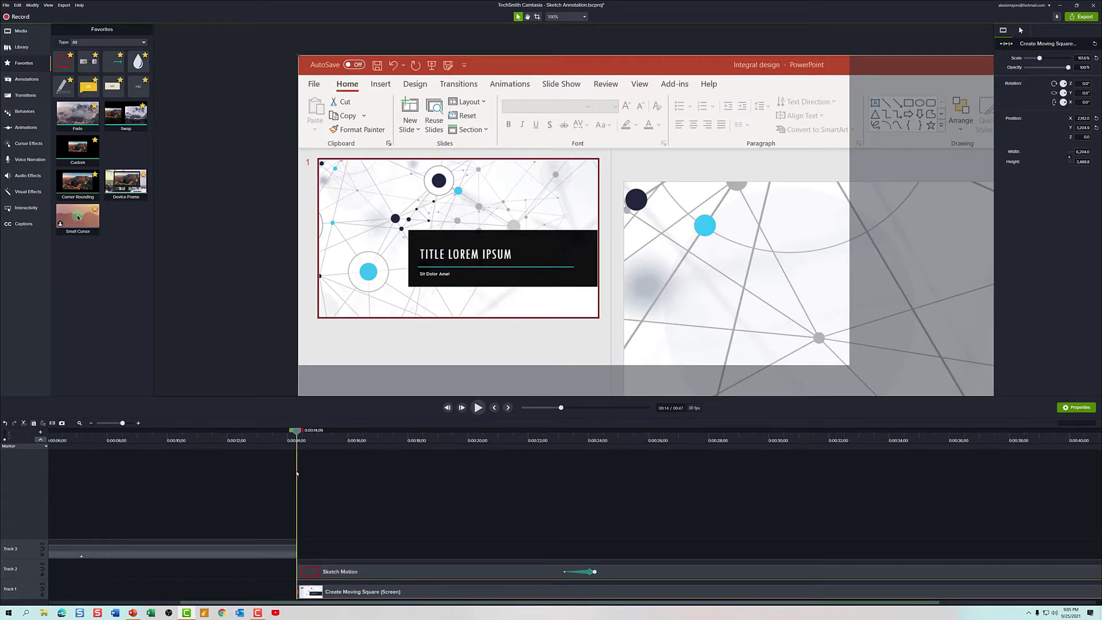
{"action": "key", "text": "space"}
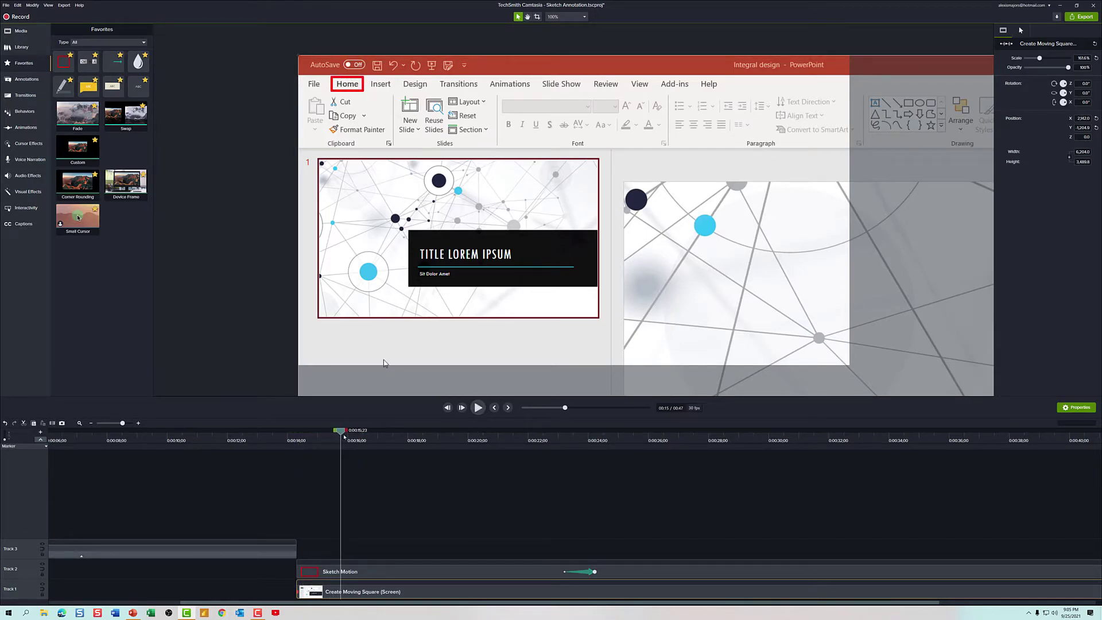
Add a Custom animation ending at 27 seconds that moves the red square onto the title box
{"action": "left_click_drag", "start_coordinate": [340, 430], "coordinate": [555, 430]}
{"action": "left_click", "coordinate": [478, 407]}
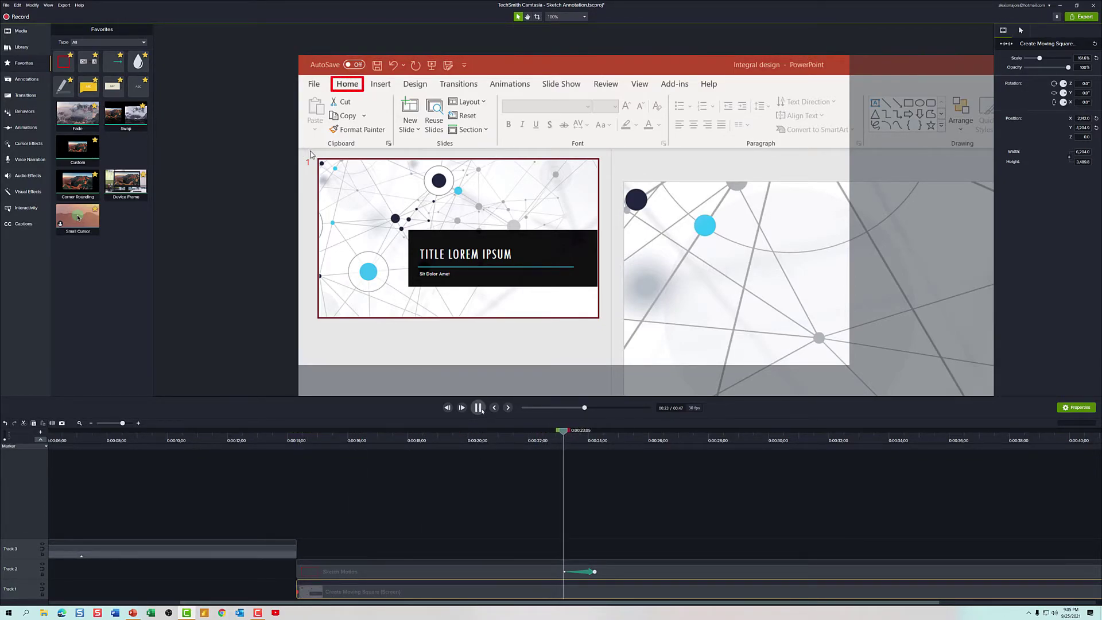
{"action": "left_click", "coordinate": [478, 407]}
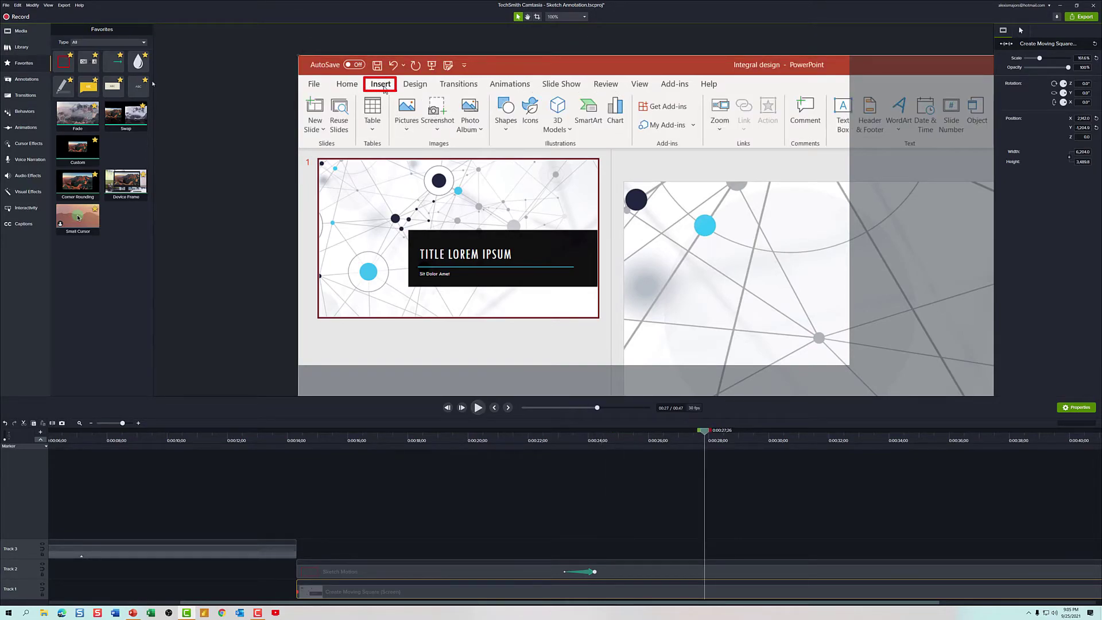
{"action": "mouse_move", "coordinate": [77, 148]}
{"action": "left_mouse_down"}
{"action": "mouse_move", "coordinate": [637, 572]}
{"action": "mouse_move", "coordinate": [700, 572]}
{"action": "left_mouse_up"}
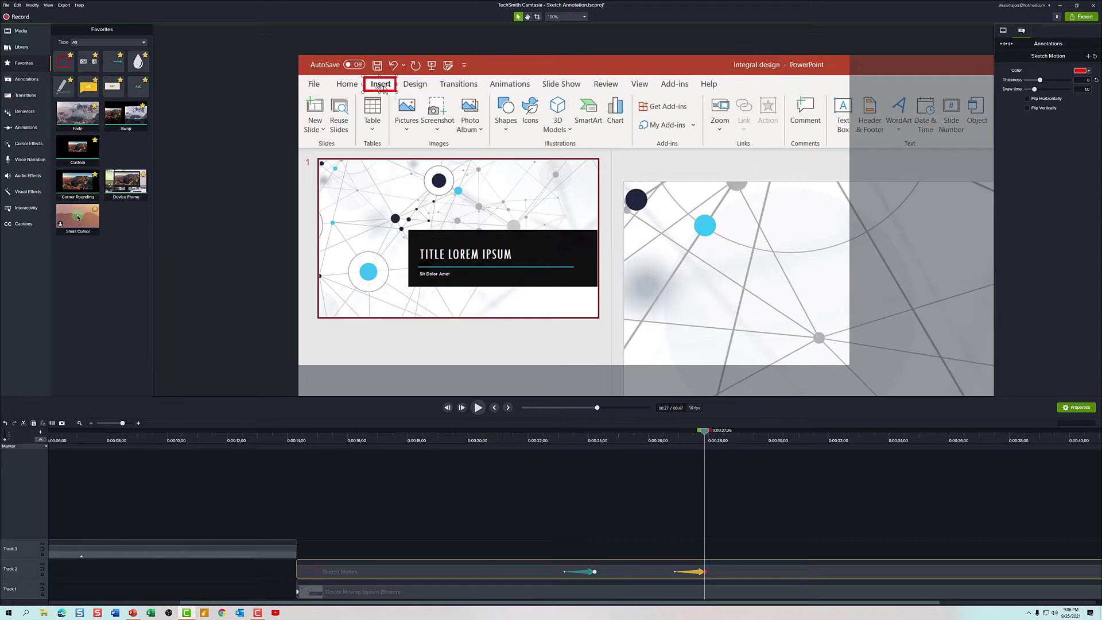
{"action": "mouse_move", "coordinate": [380, 84]}
{"action": "left_mouse_down"}
{"action": "mouse_move", "coordinate": [421, 238]}
{"action": "mouse_move", "coordinate": [597, 287]}
{"action": "left_mouse_up"}
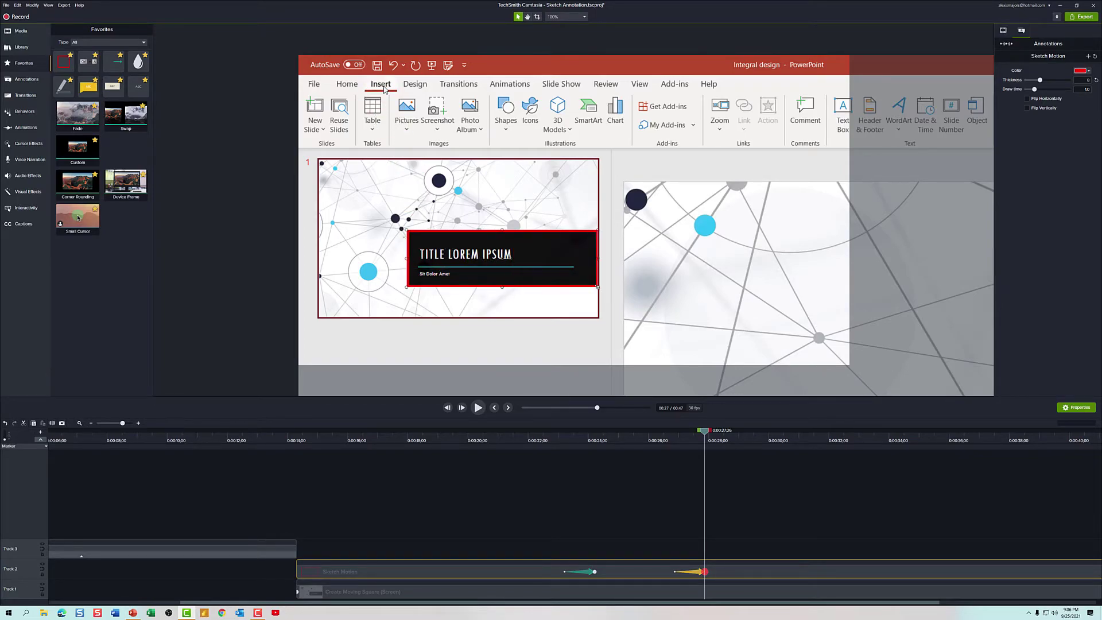
Add another animation ending at 30 seconds with Shift+A to frame the Help tab
{"action": "left_click", "coordinate": [563, 571]}
{"action": "left_click", "coordinate": [770, 574]}
{"action": "key", "text": "shift+a"}
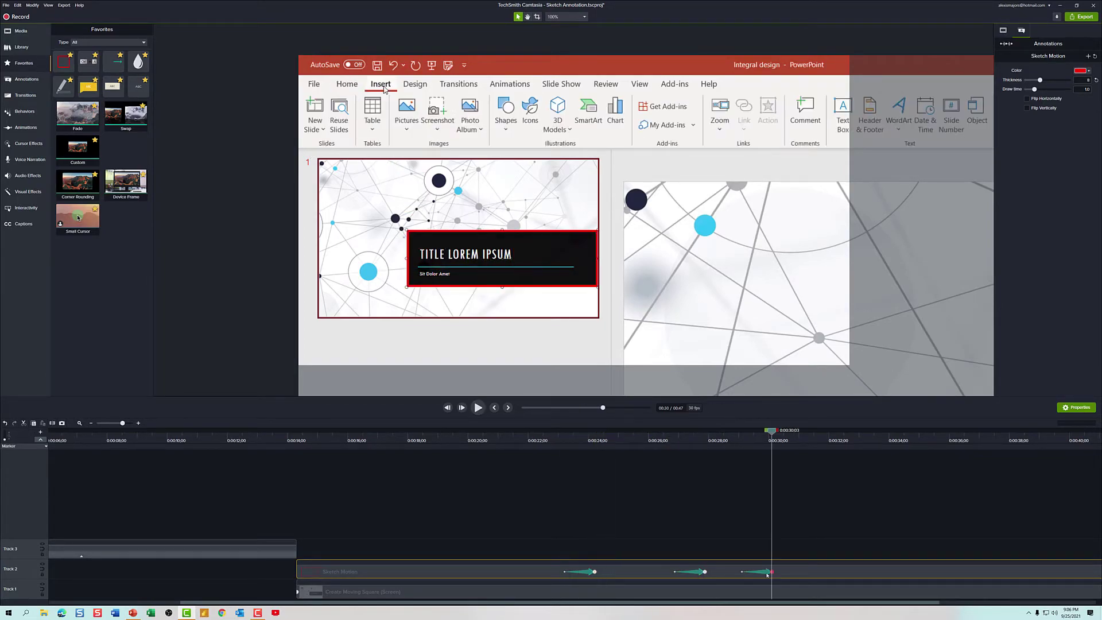
{"action": "left_click", "coordinate": [767, 574]}
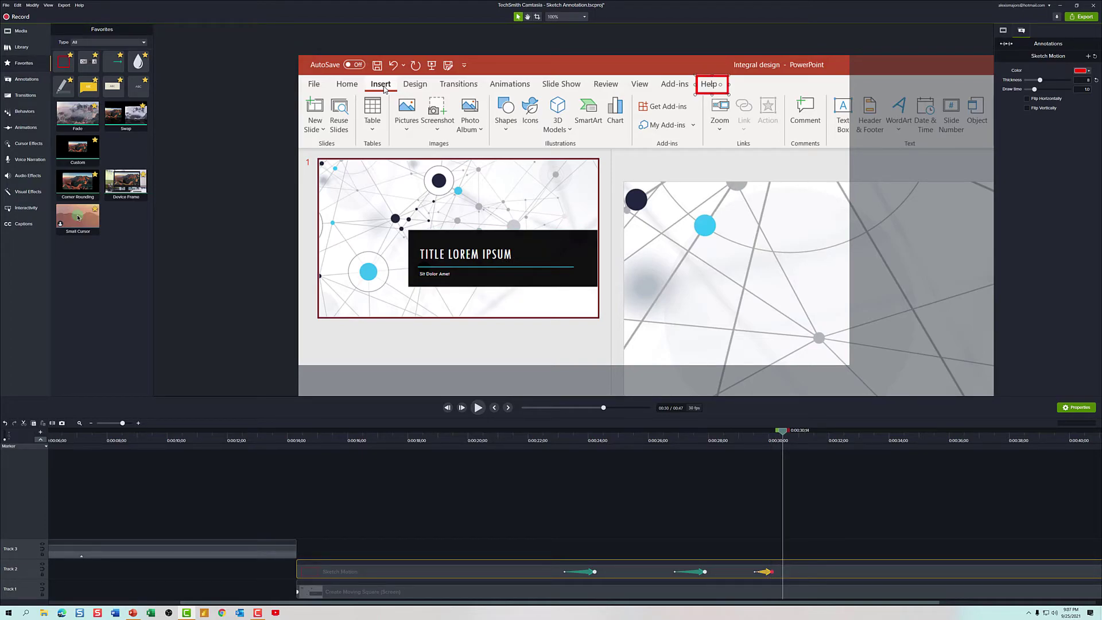
Start the final Help glide earlier so it runs longer, then preview from about 26 seconds
{"action": "left_click_drag", "start_coordinate": [753, 572], "coordinate": [736, 575]}
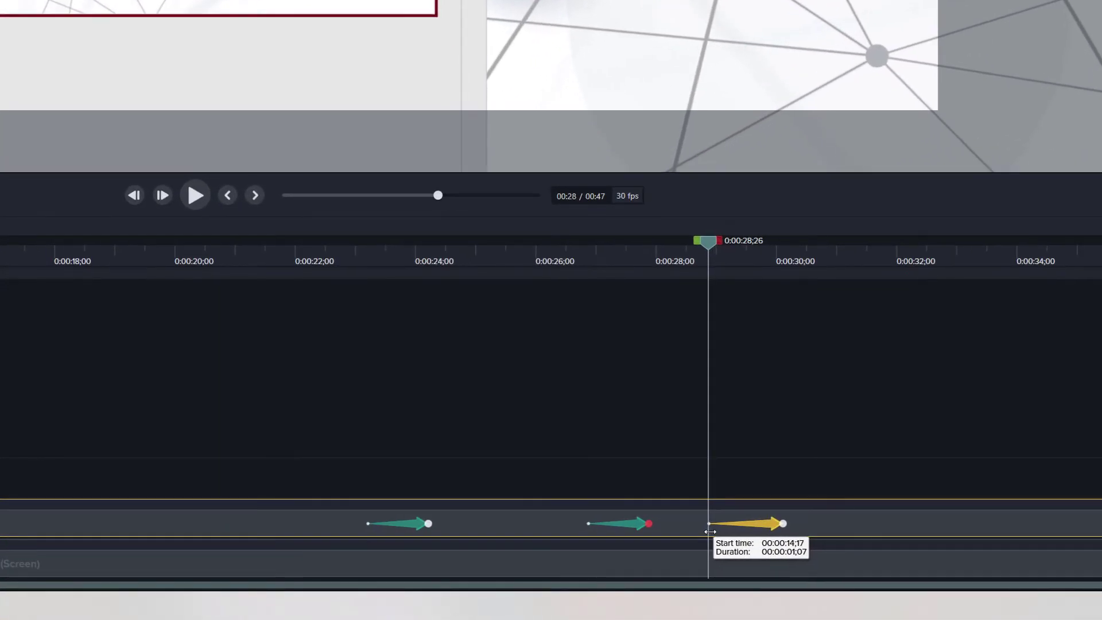
{"action": "left_click_drag", "start_coordinate": [710, 532], "coordinate": [711, 532]}
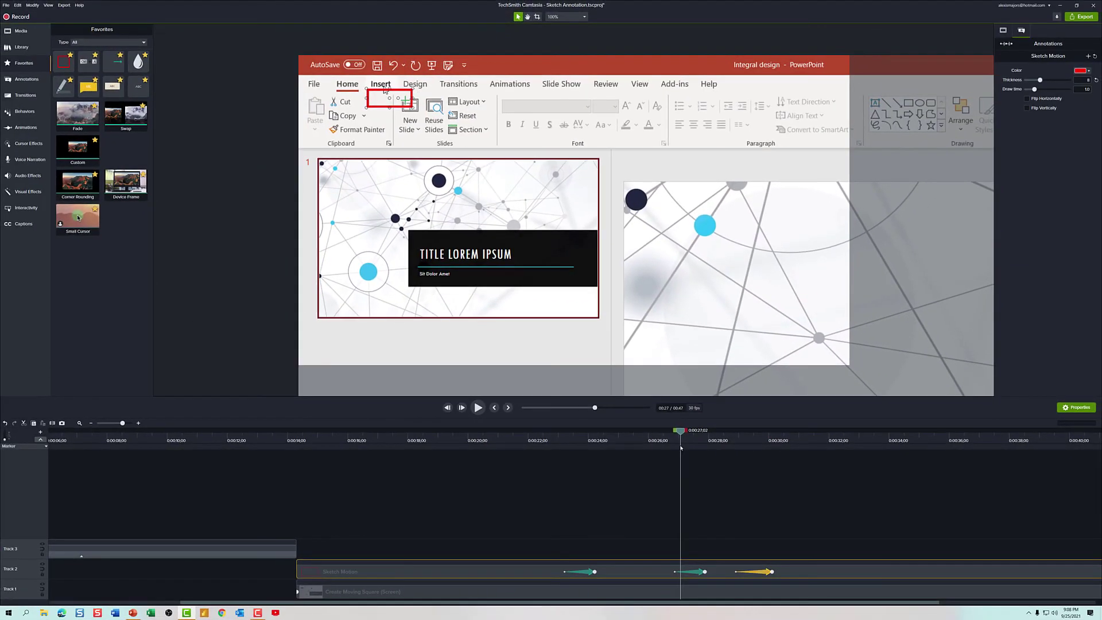
{"action": "left_click_drag", "start_coordinate": [681, 452], "coordinate": [673, 452]}
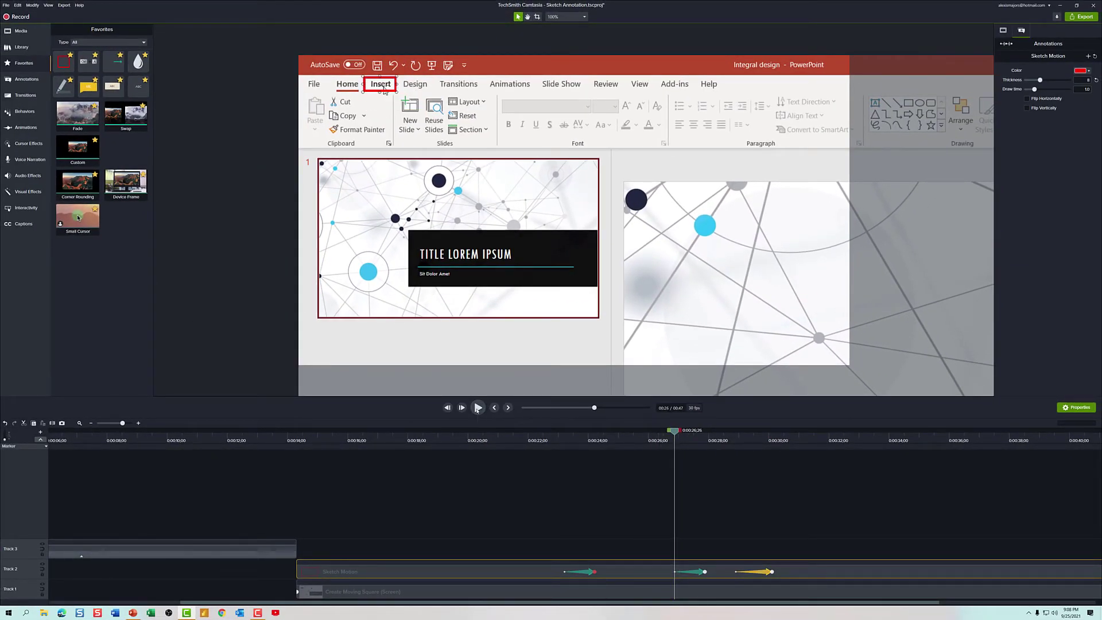
{"action": "left_click", "coordinate": [477, 407]}
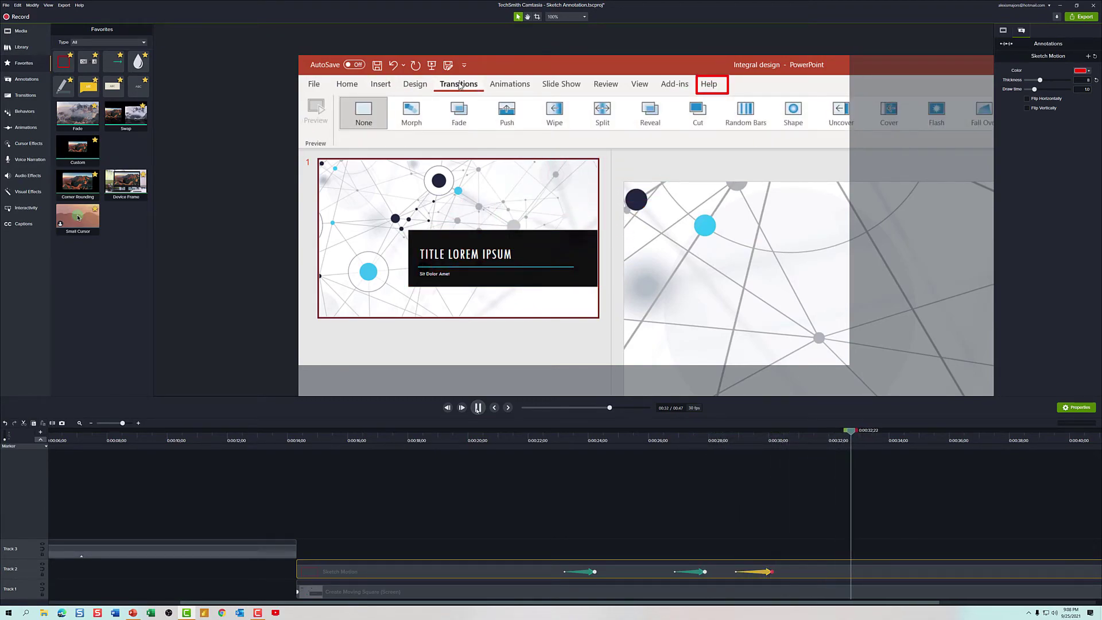
{"action": "left_click", "coordinate": [477, 407]}
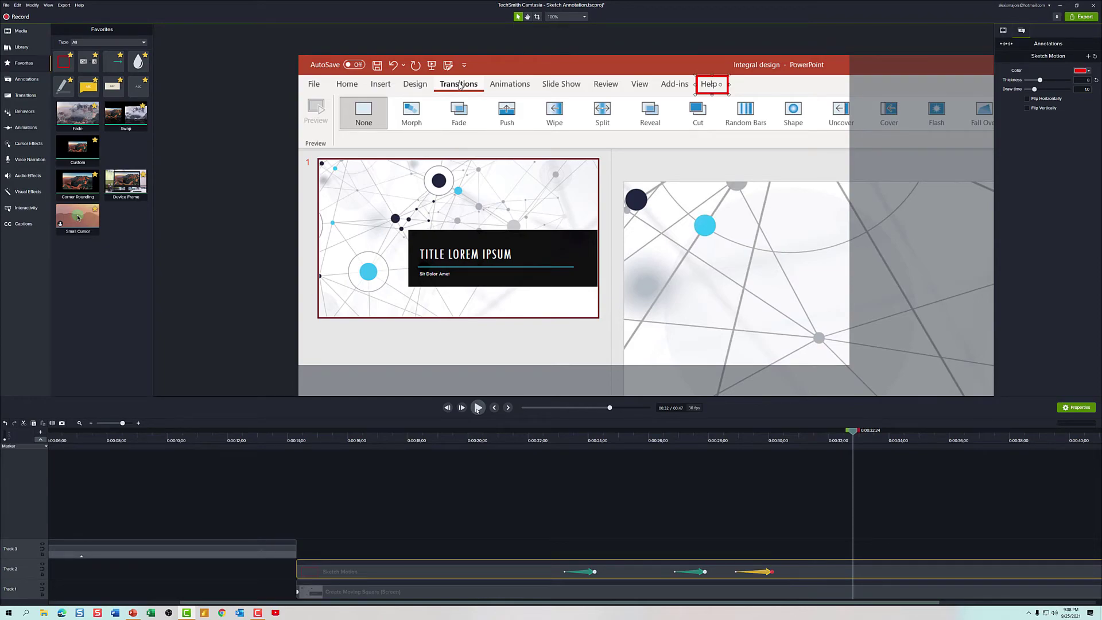